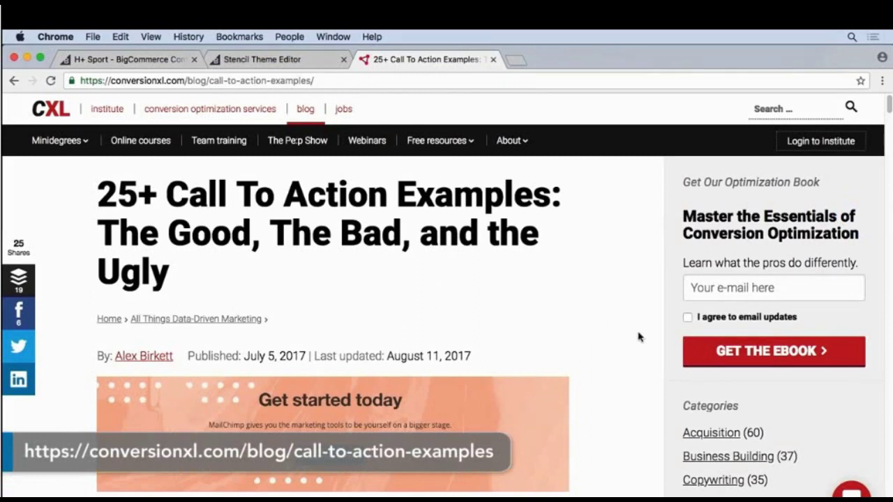
- Read through the introduction and first examples of the CXL article on call-to-action examples
scroll(640, 338, "down", 1)
scroll(639, 337, "down", 5)
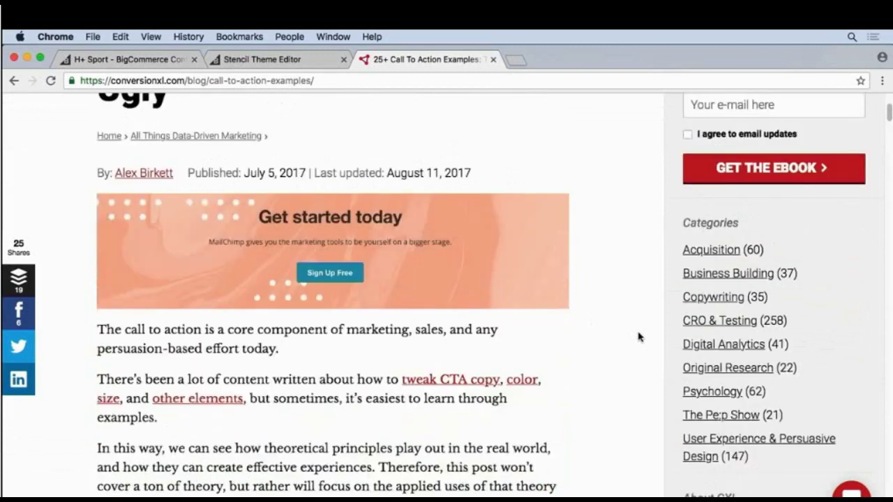
scroll(638, 337, "down", 8)
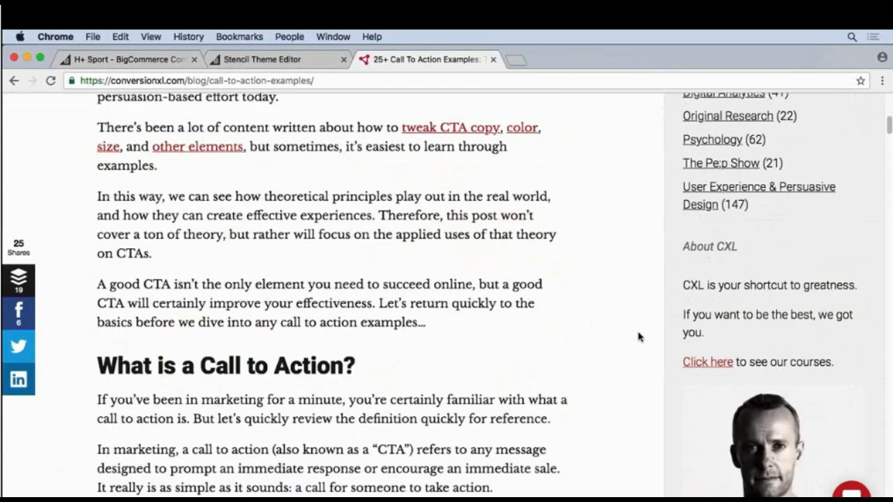
scroll(638, 337, "down", 5)
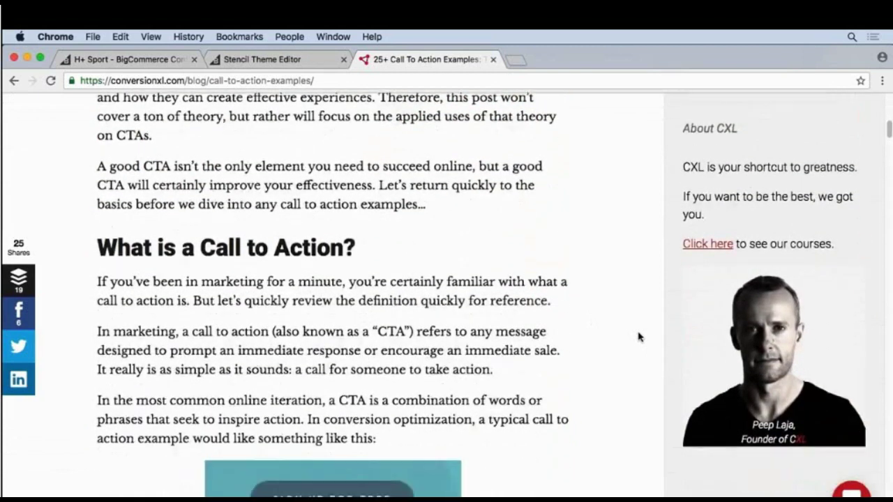
scroll(638, 337, "down", 9)
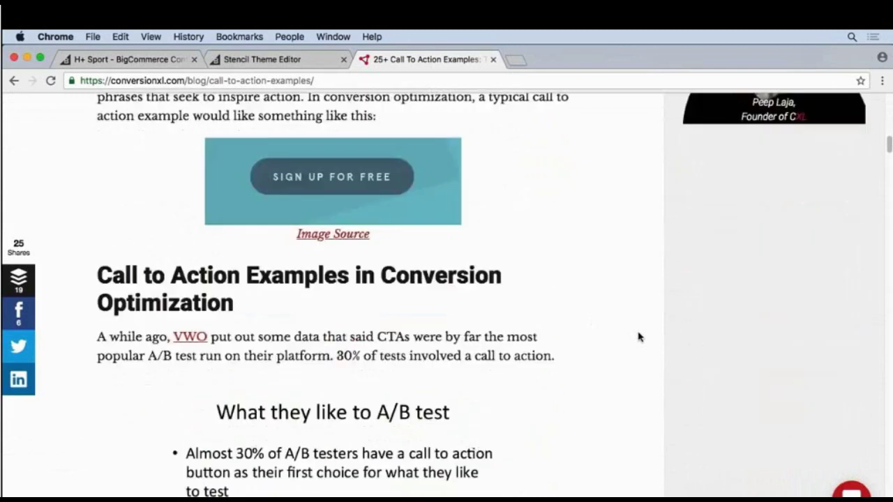
scroll(638, 337, "down", 8)
scroll(638, 337, "up", 20)
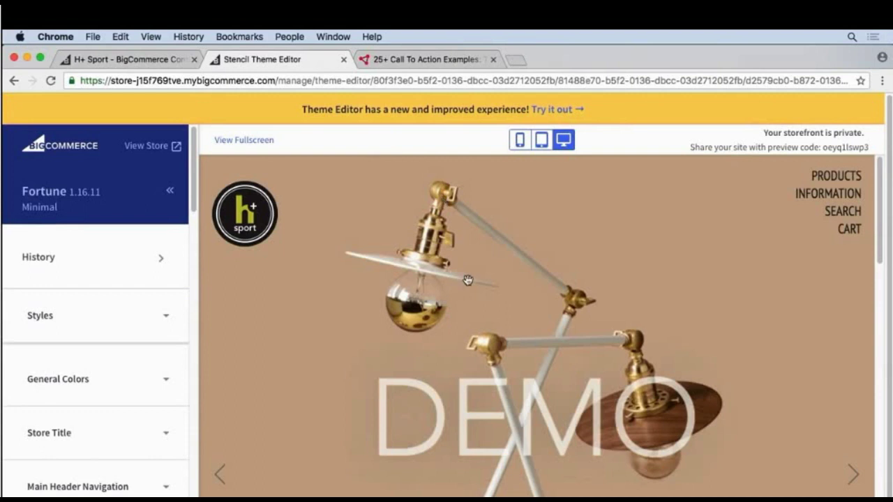
- Open the Blueberry Mineral Water product page from the Mineral Water category in the Stencil Theme Editor's storefront preview
left_click(839, 179)
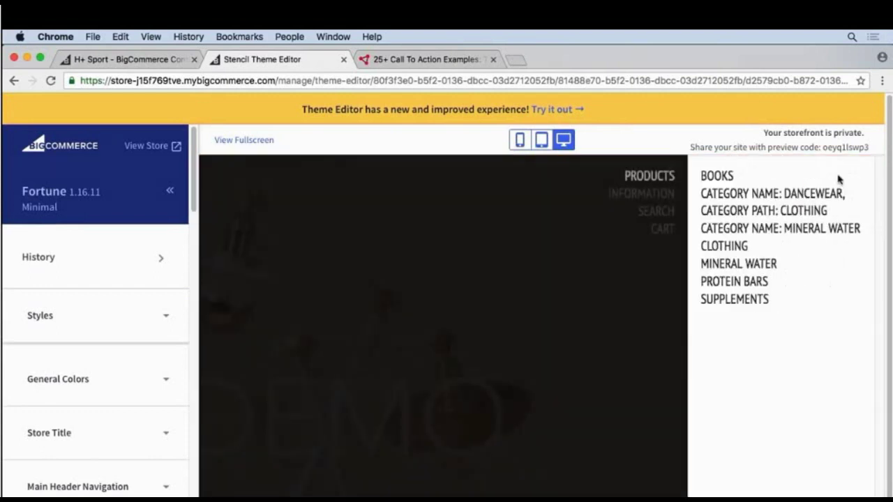
left_click(727, 265)
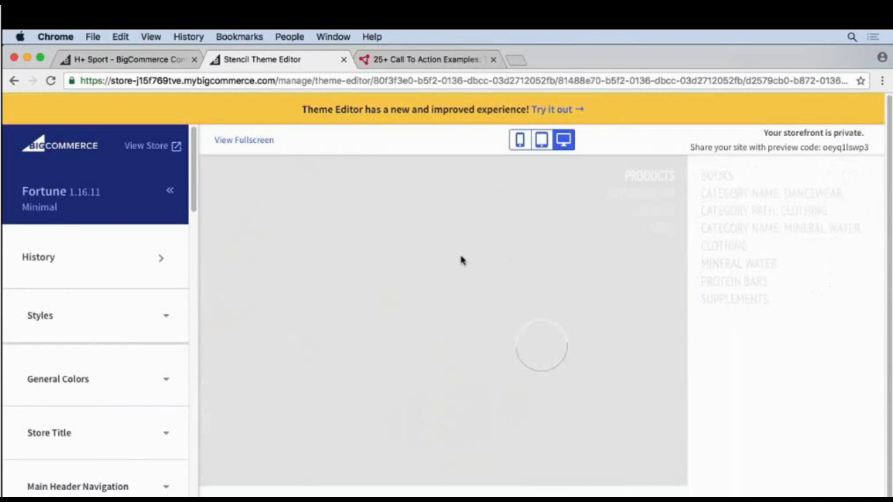
scroll(460, 260, "down", 4)
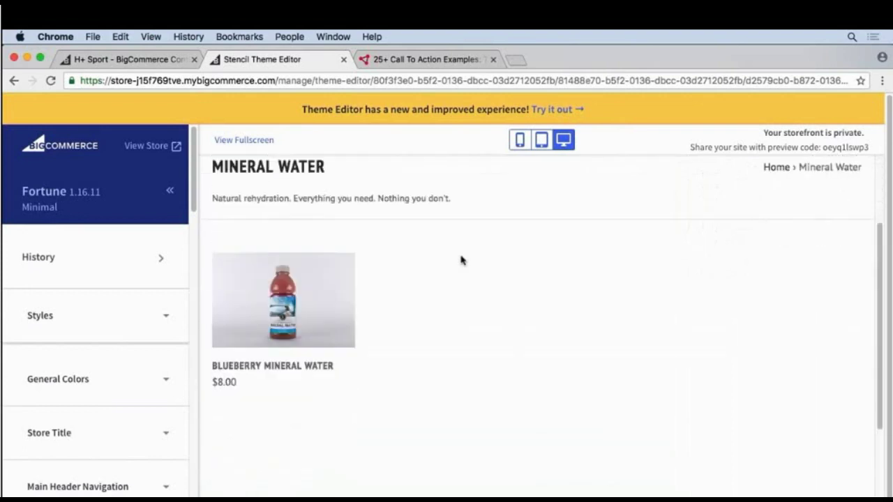
mouse_move(323, 299)
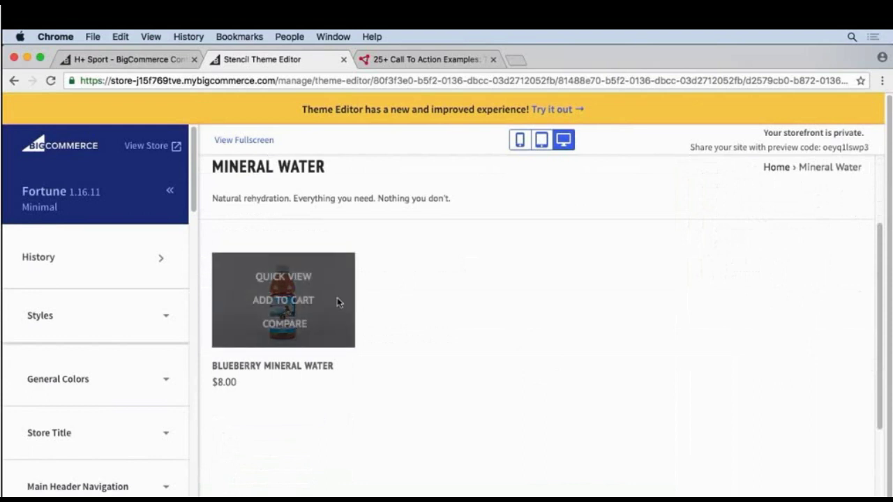
left_click(277, 367)
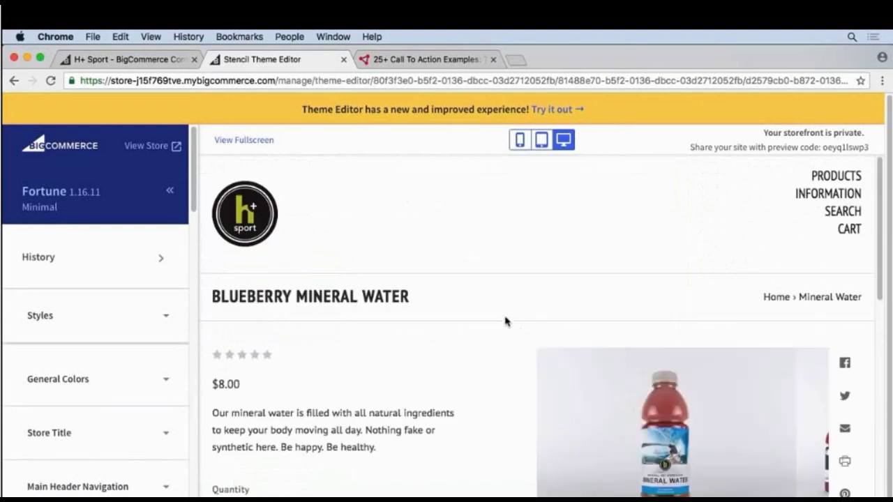
scroll(506, 321, "down", 3)
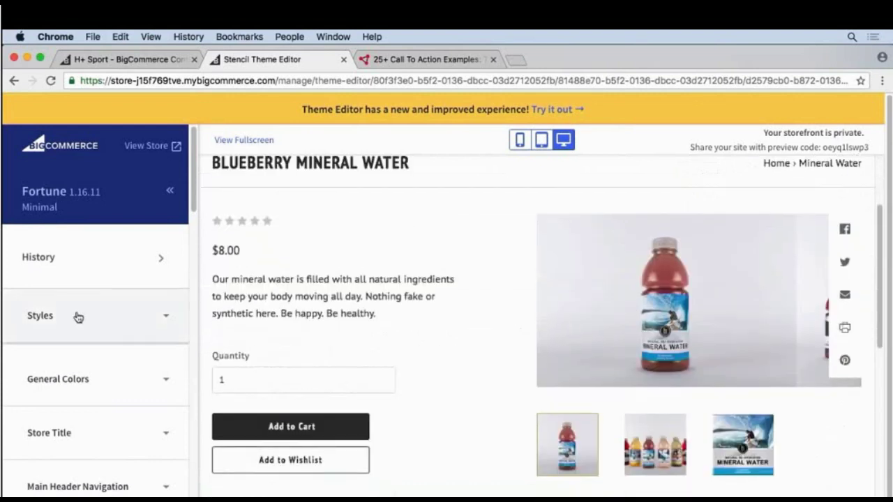
- Set the Fortune theme's button background color to #BFC03B
scroll(83, 341, "down", 5)
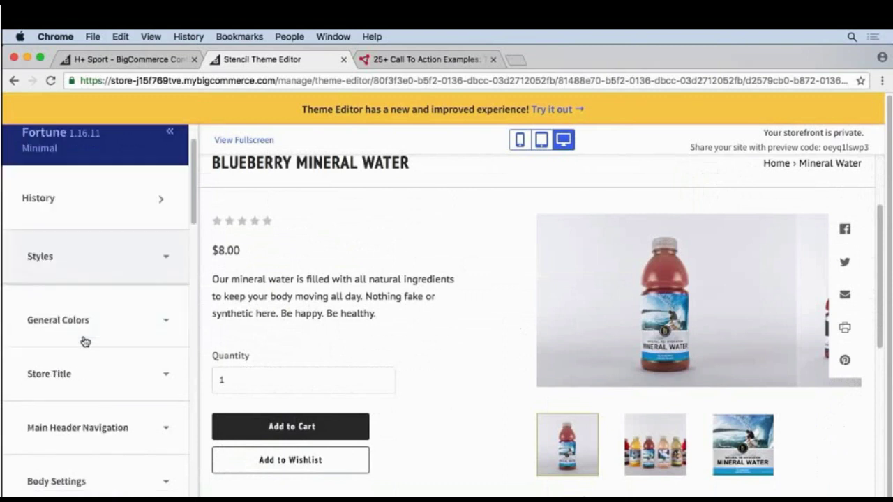
scroll(84, 341, "down", 4)
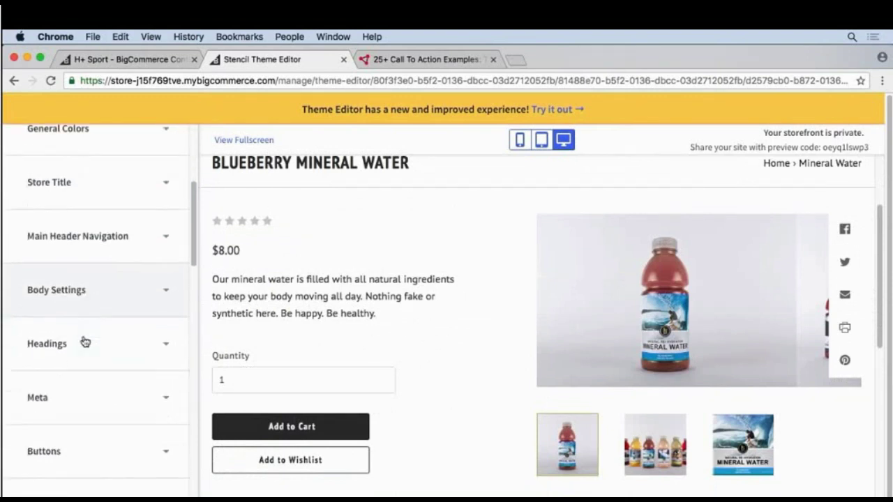
scroll(83, 341, "down", 2)
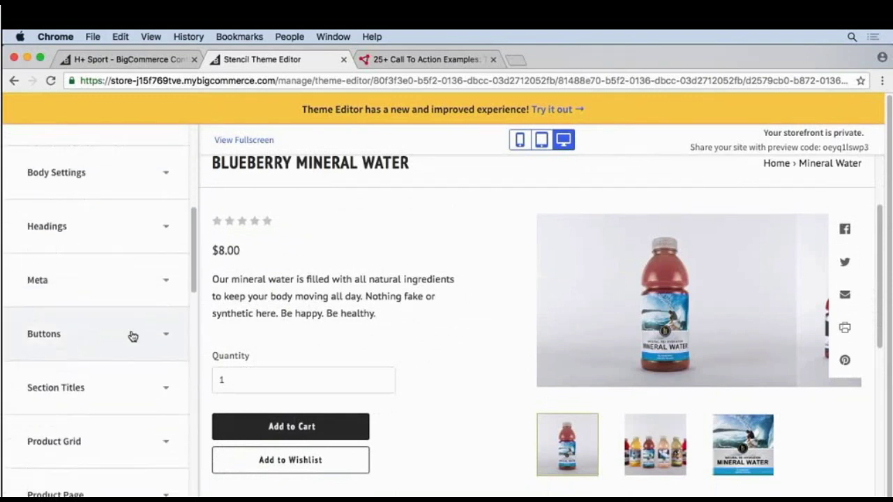
left_click(162, 337)
scroll(143, 335, "down", 5)
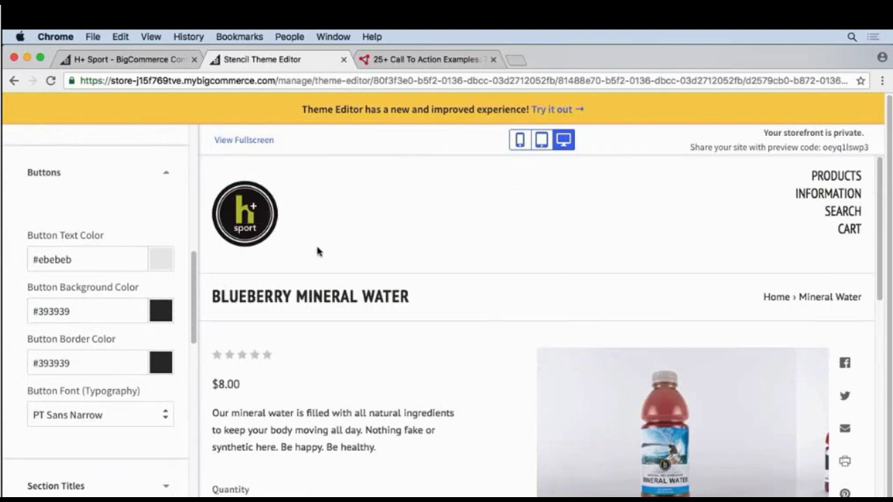
scroll(359, 292, "down", 3)
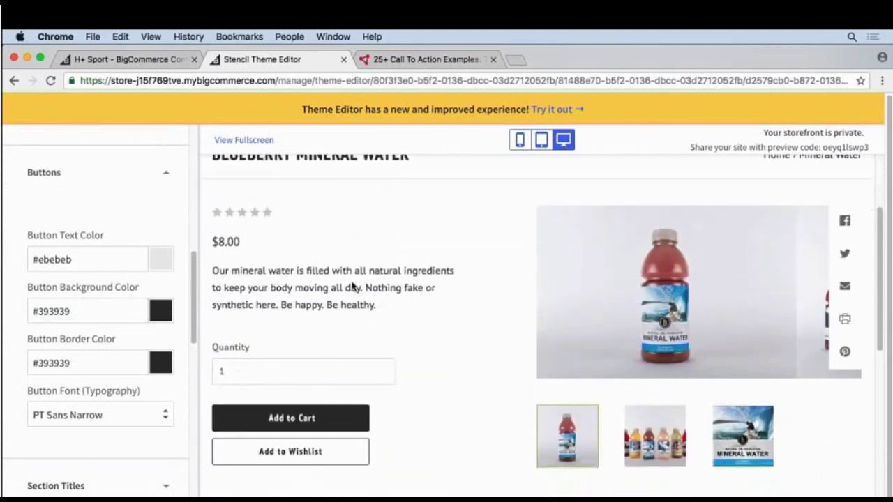
left_click(90, 310)
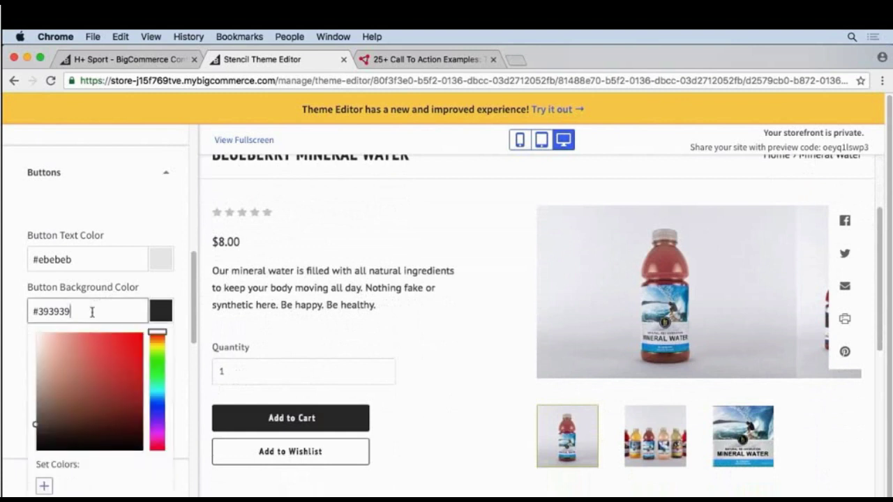
left_click_drag(70, 311, 40, 310)
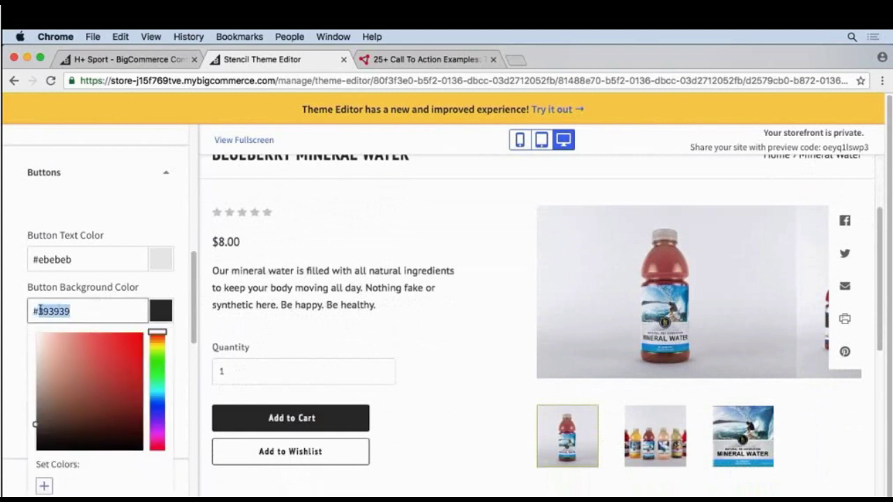
type("BFC")
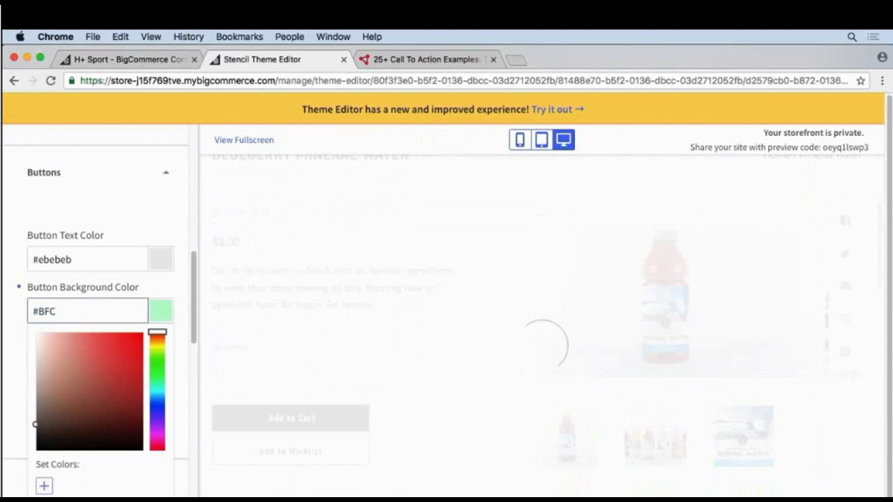
type("03B")
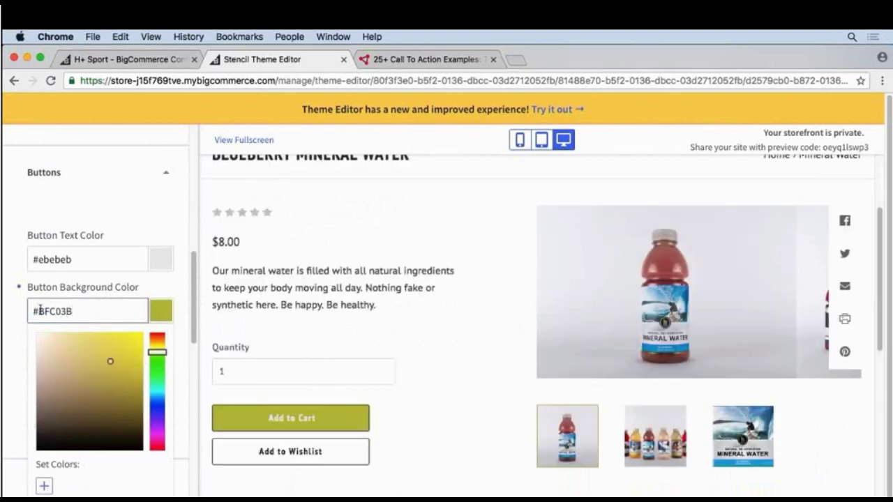
left_click(219, 304)
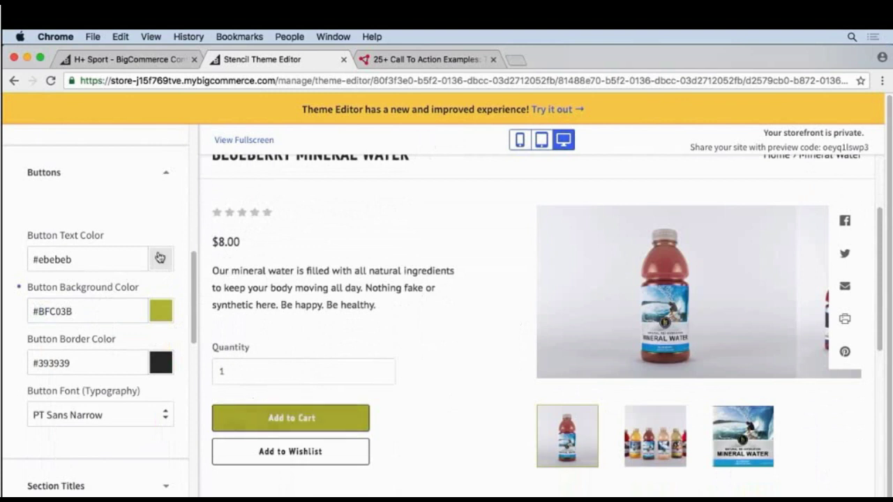
- Set the button text color to the dark shade #272626 and close the button settings
left_click(112, 259)
left_click(41, 376)
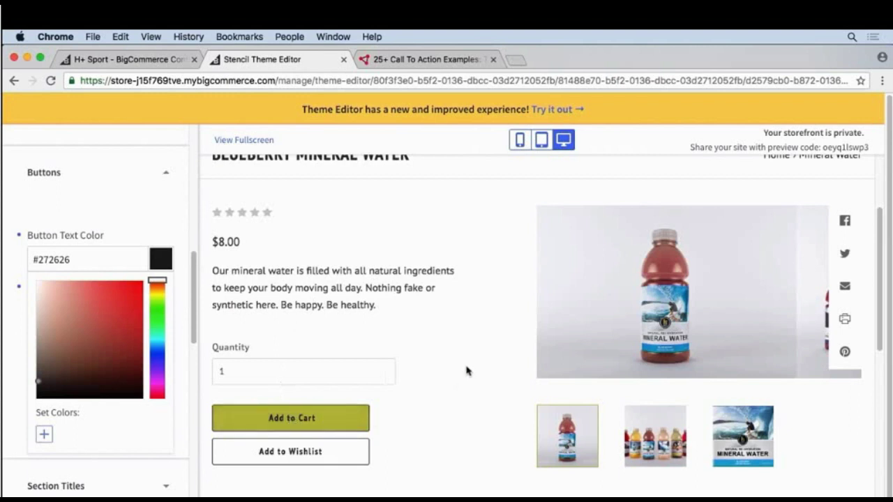
scroll(467, 371, "up", 4)
scroll(467, 371, "down", 4)
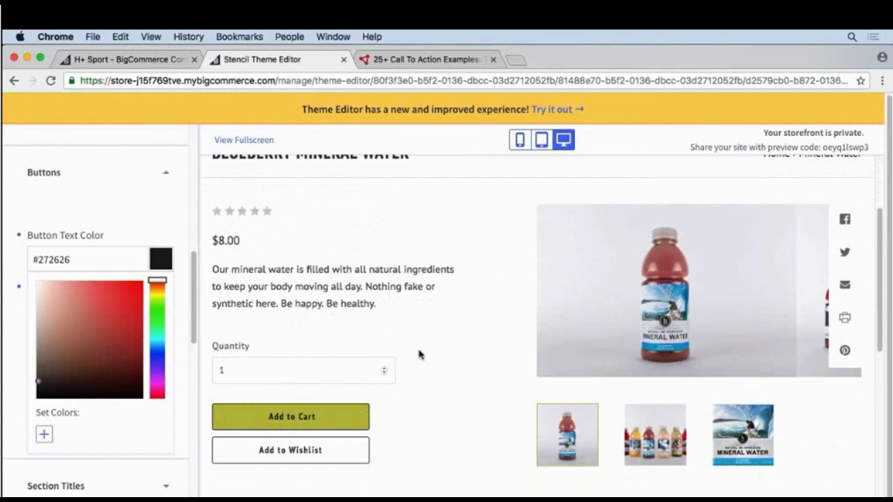
scroll(157, 252, "up", 3)
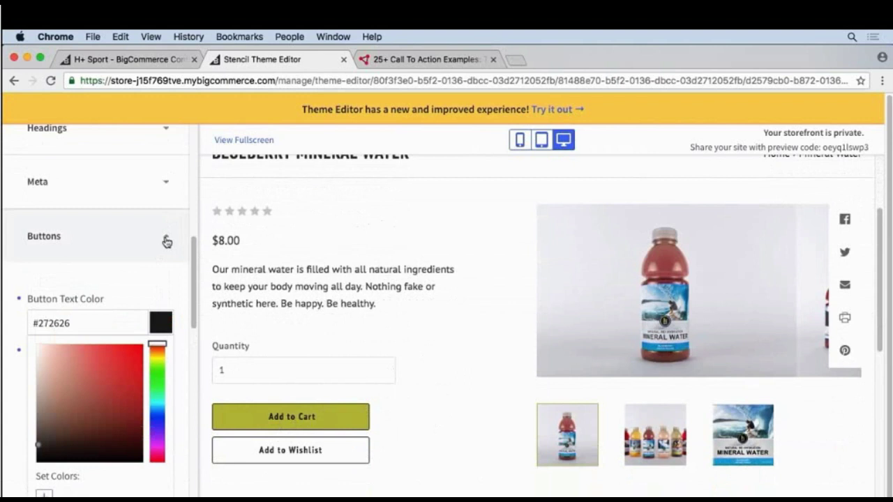
left_click(166, 239)
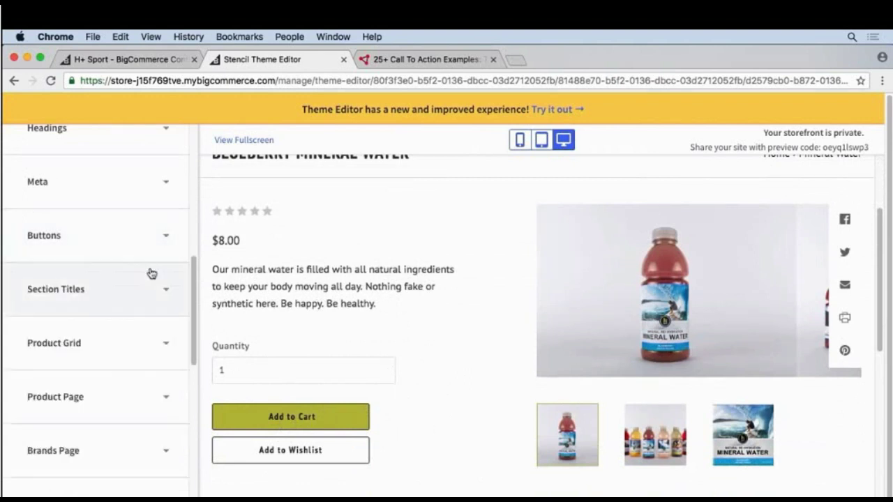
- Enable isolating images in the slider for the product page and refresh the preview
scroll(149, 271, "down", 1)
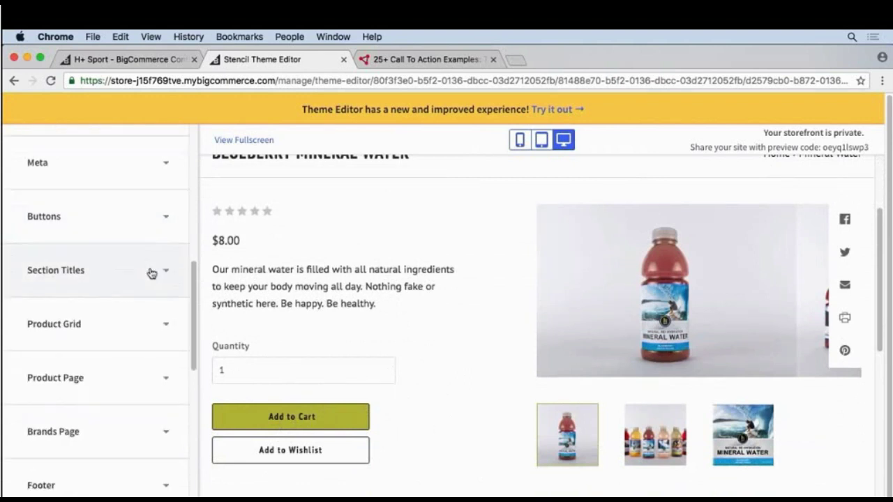
left_click(168, 381)
scroll(144, 380, "down", 2)
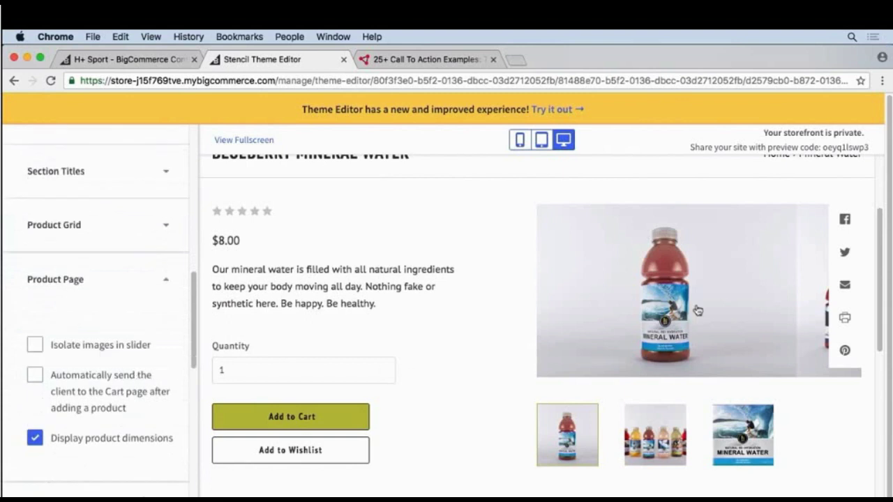
left_click(35, 345)
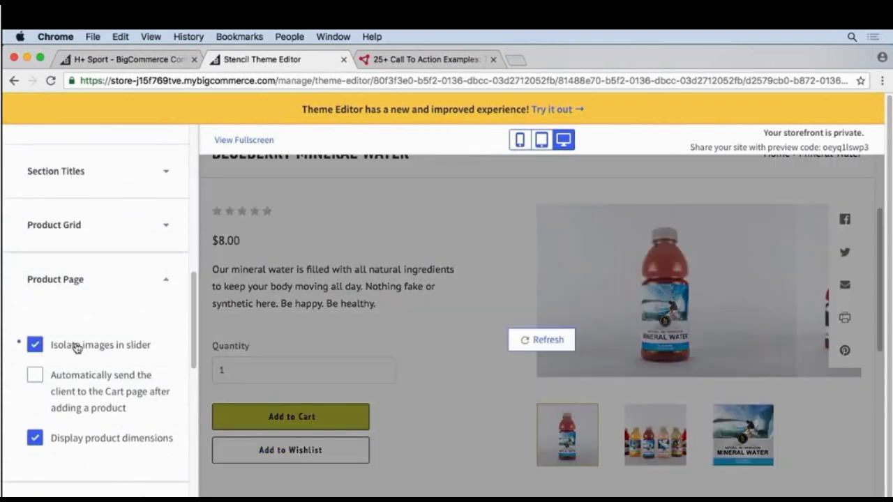
left_click(558, 341)
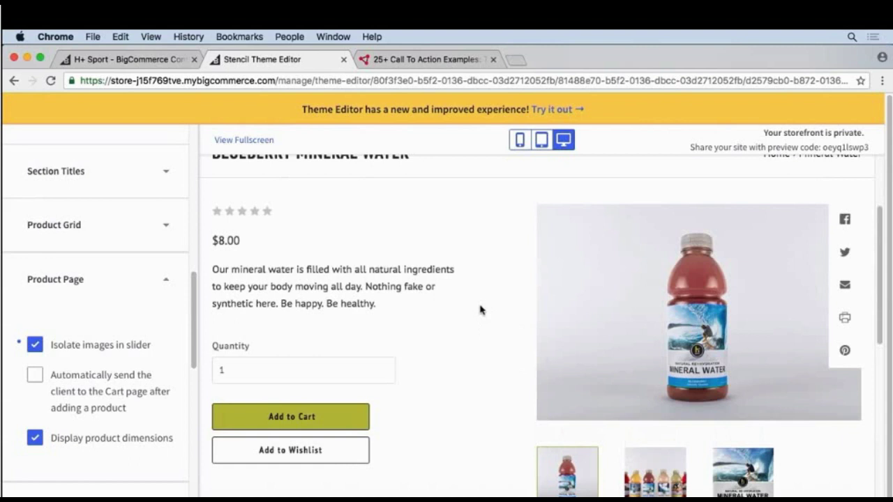
- Return the storefront preview to the Mineral Water category page
scroll(479, 310, "up", 5)
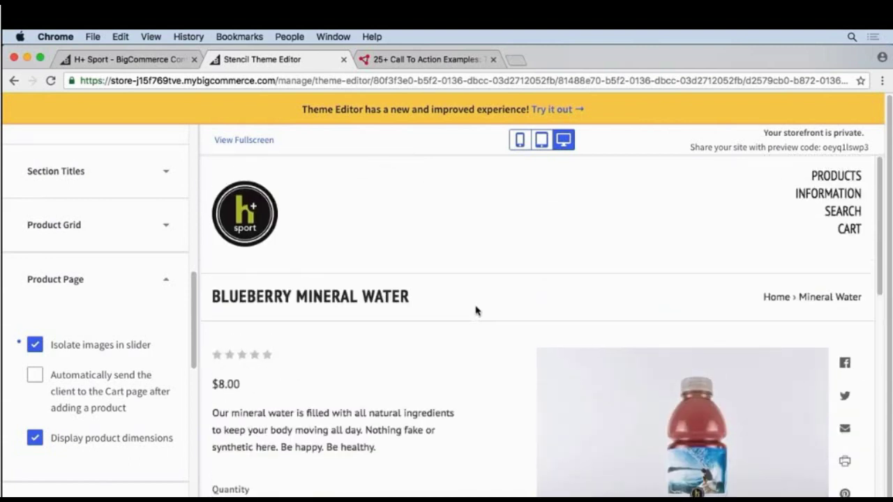
left_click(833, 297)
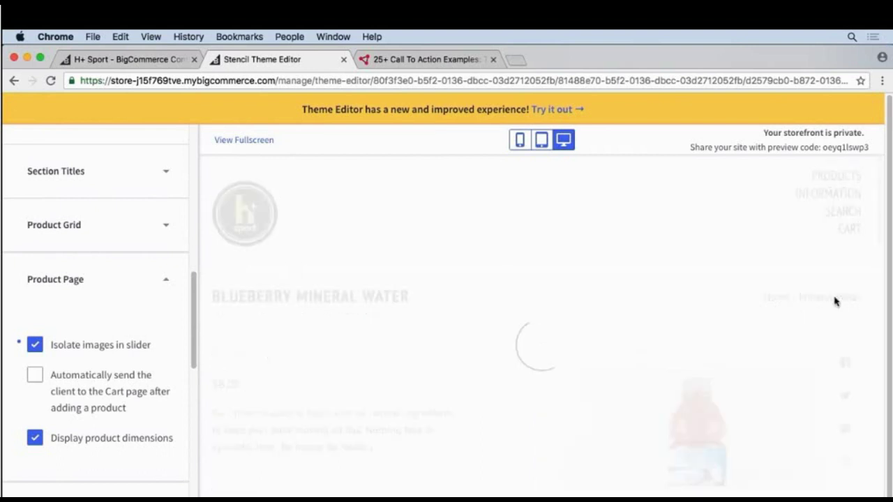
scroll(499, 327, "down", 2)
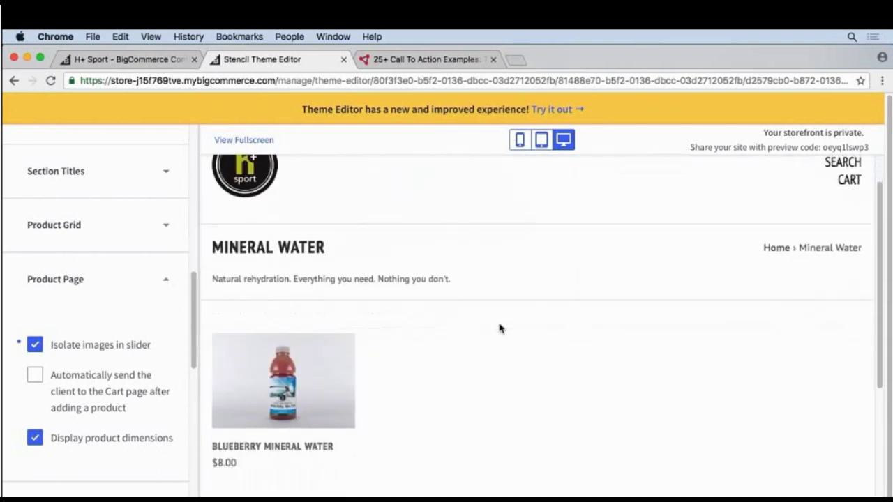
- Set the product grid to show 12 products per page
left_click(168, 285)
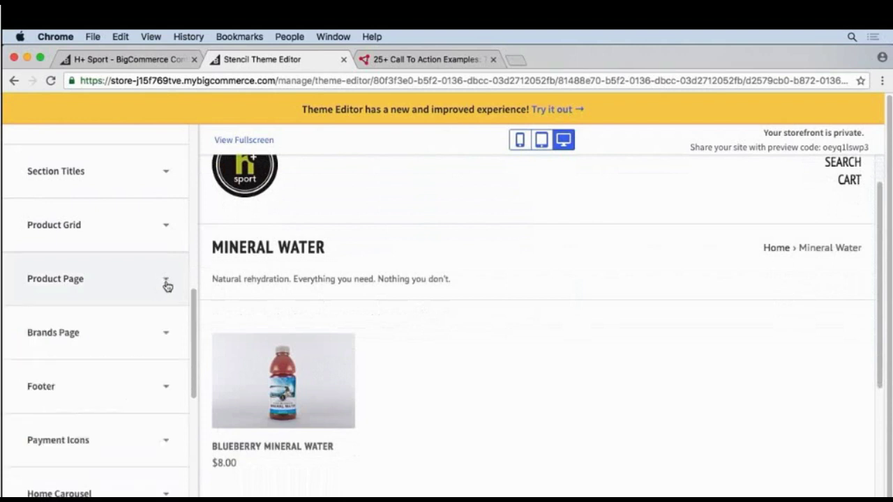
left_click(169, 227)
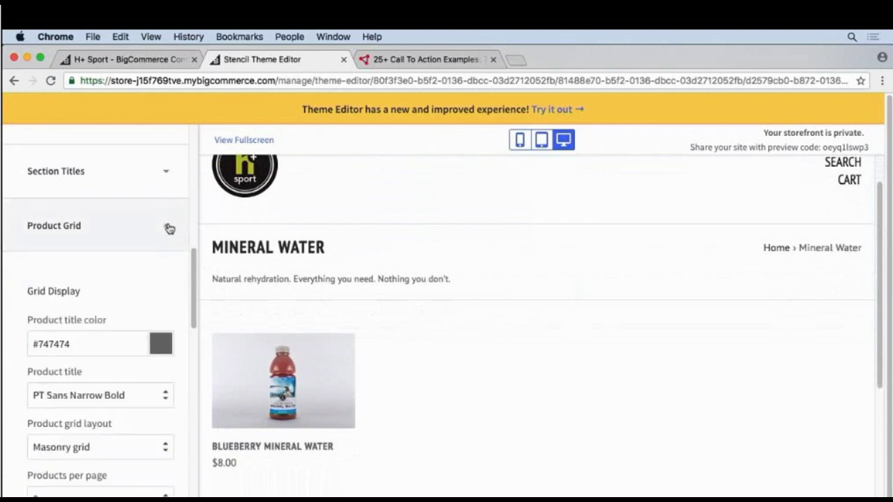
scroll(156, 255, "down", 2)
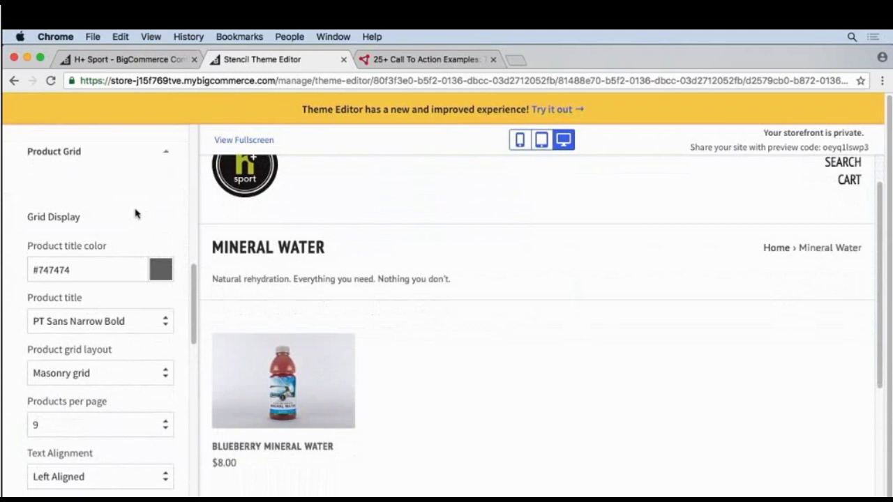
left_click(149, 424)
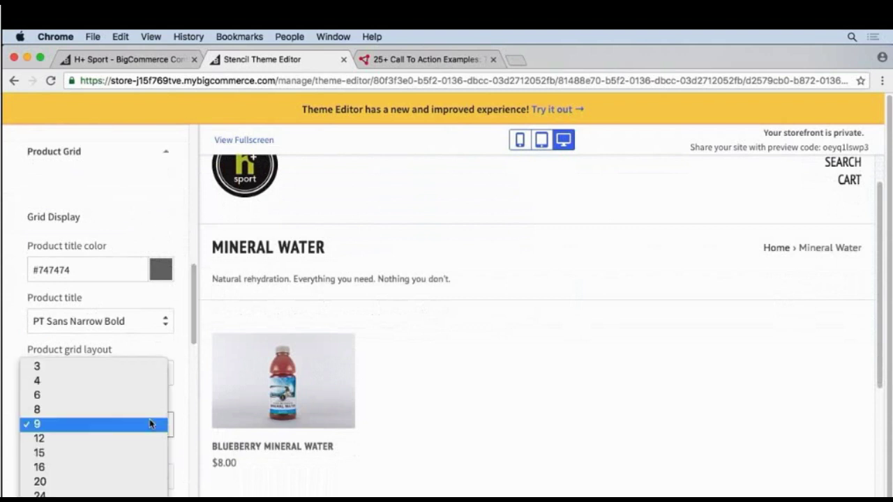
left_click(138, 439)
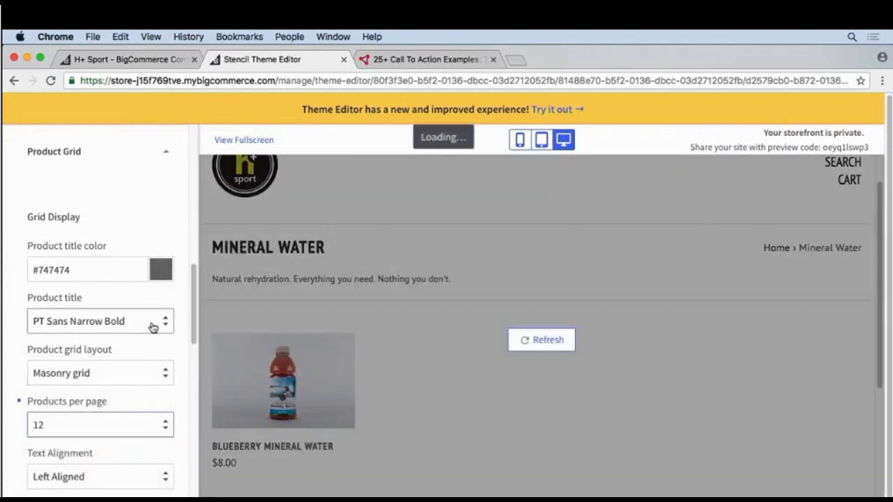
scroll(140, 377, "down", 3)
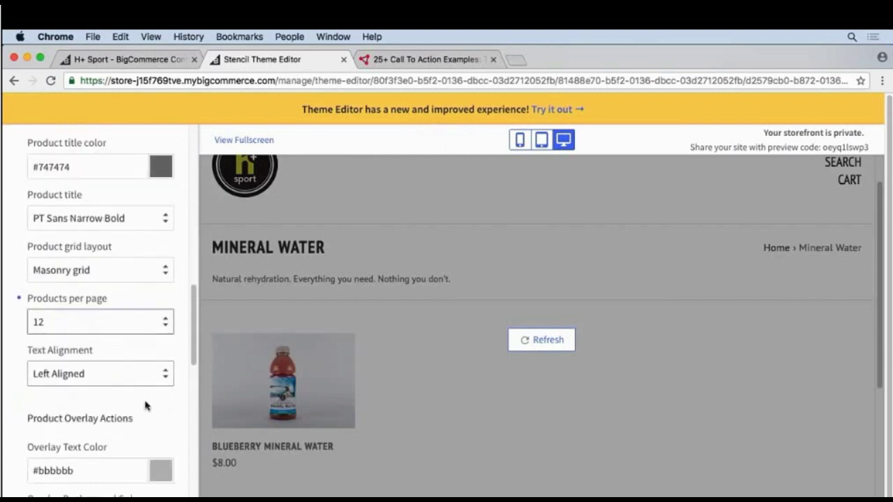
scroll(123, 359, "up", 1)
scroll(122, 359, "up", 2)
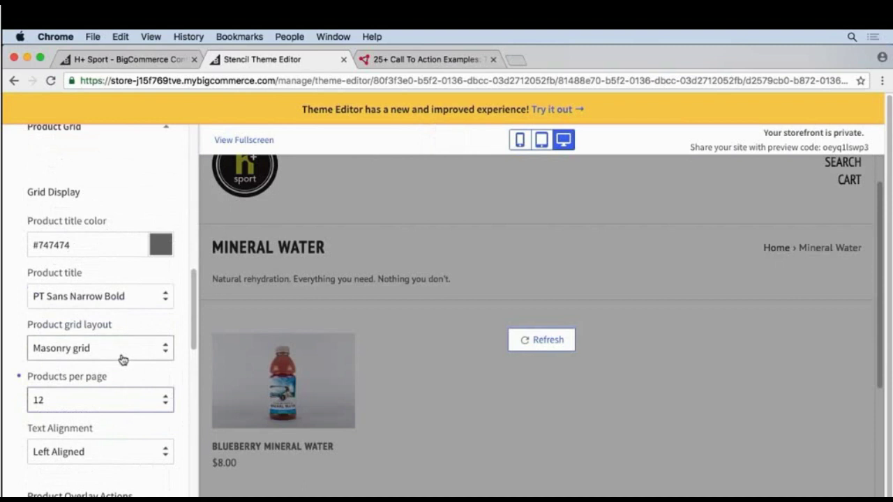